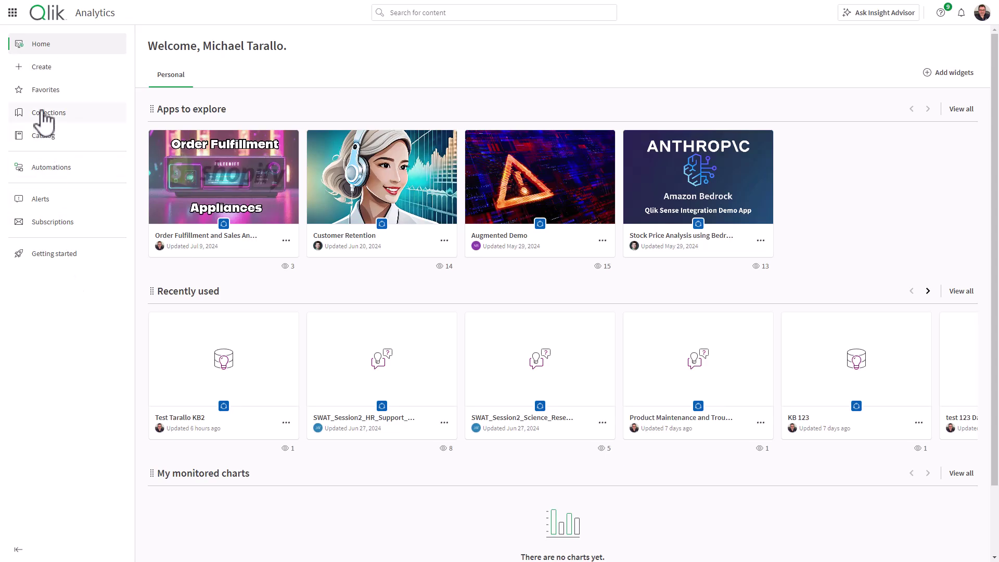
click(59, 69)
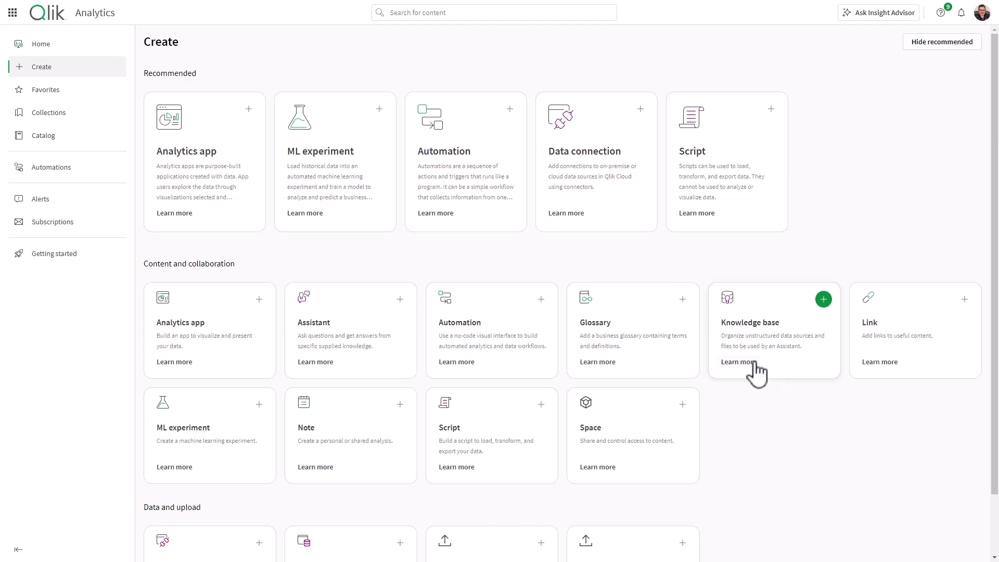
click(738, 362)
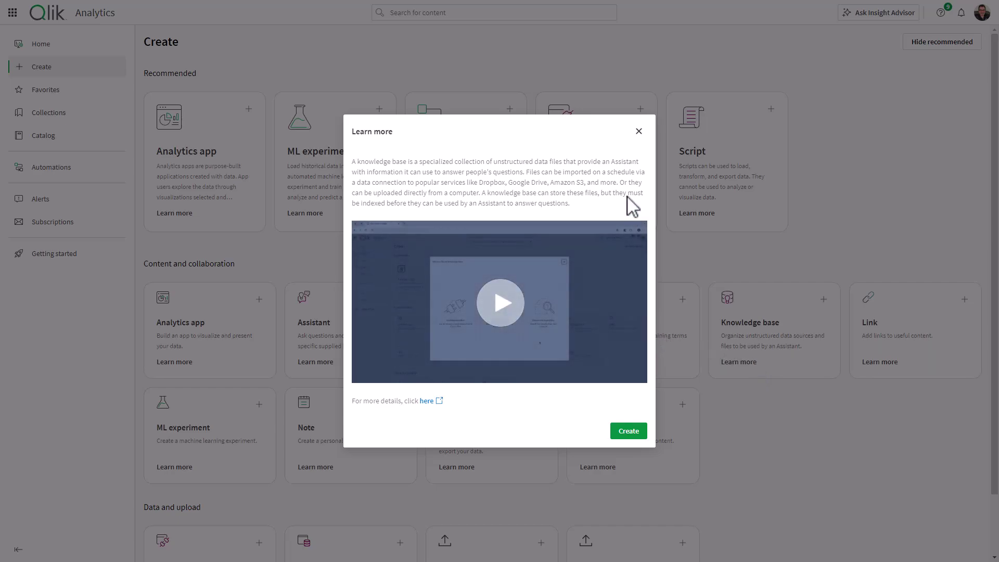
click(639, 131)
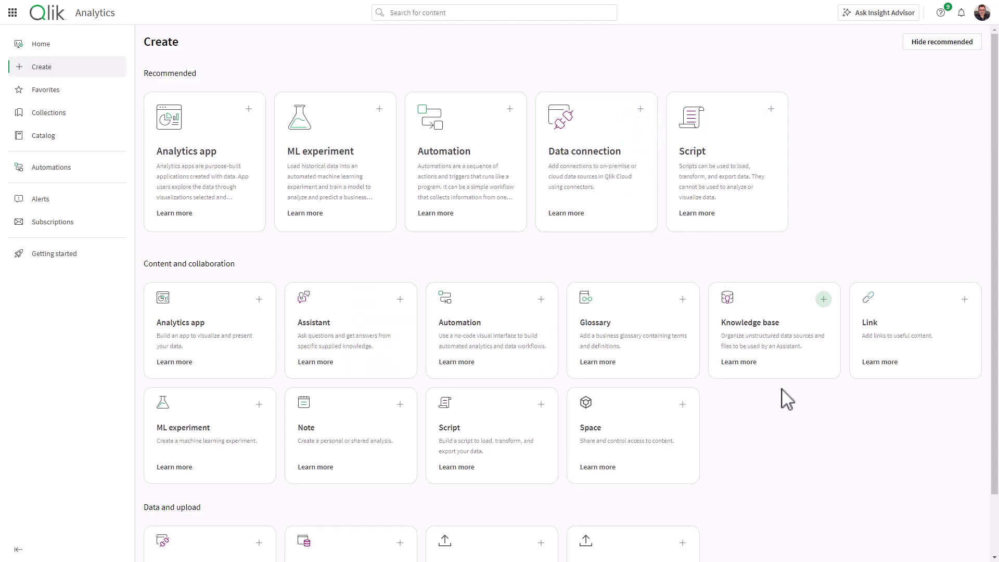
Step: Create a new knowledge base named 'HVAC KB', assigned to the Company ABC HVAC space
click(759, 336)
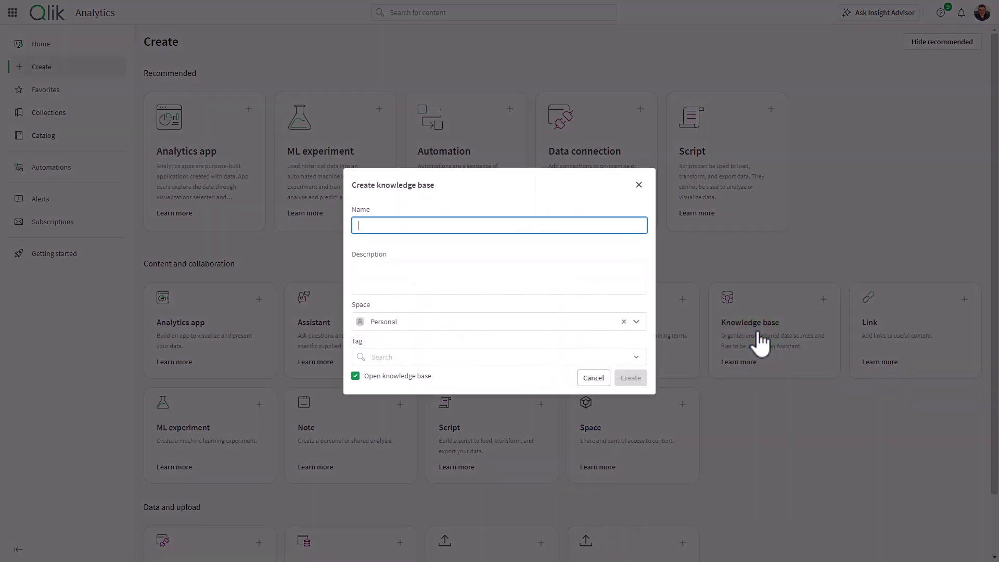
click(423, 227)
text(H)
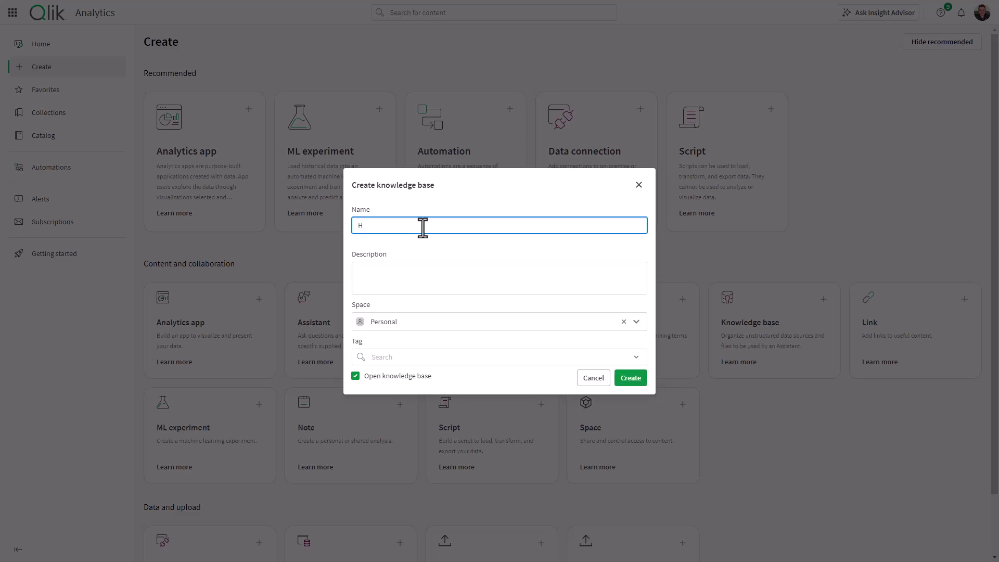
text(Vac)
text(AC KB)
click(636, 323)
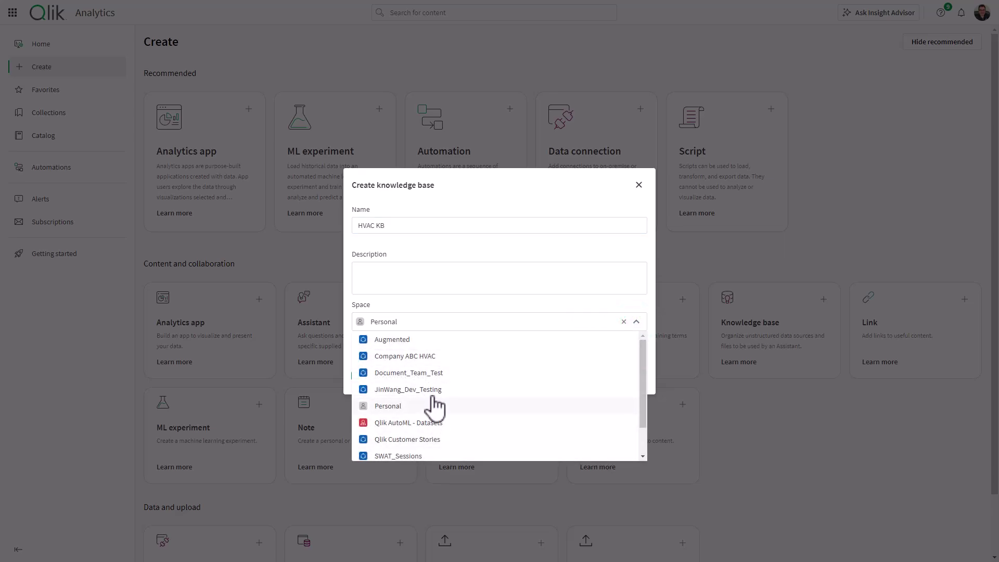
click(443, 357)
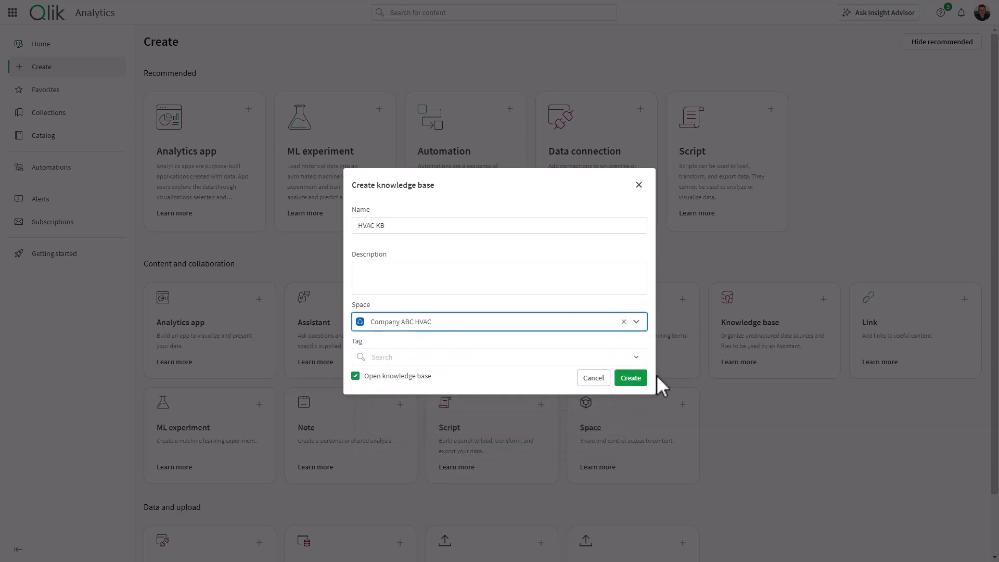
click(631, 379)
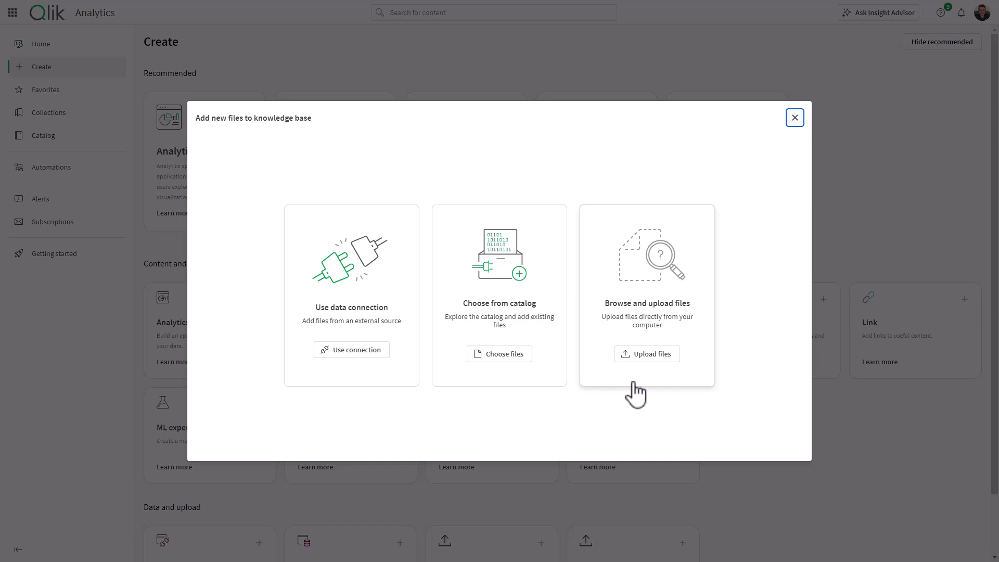
Step: Look at the Use connection and Choose files options, then choose Upload files from the computer
click(381, 369)
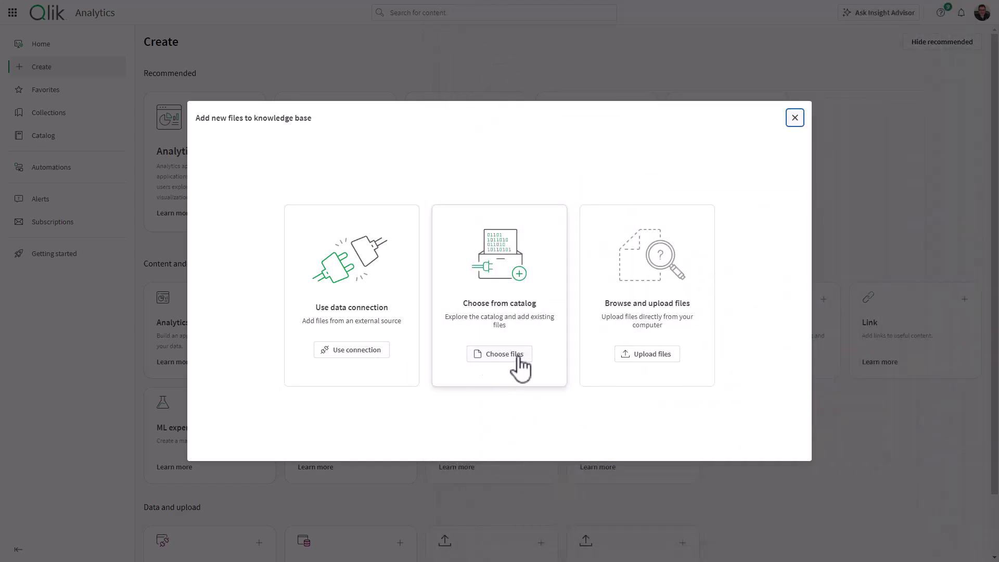
click(518, 355)
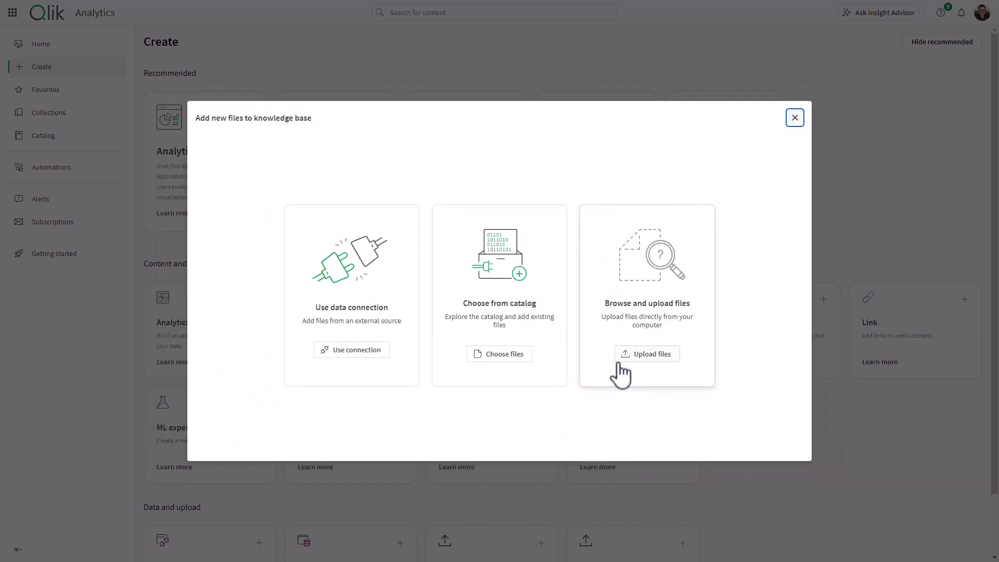
click(654, 363)
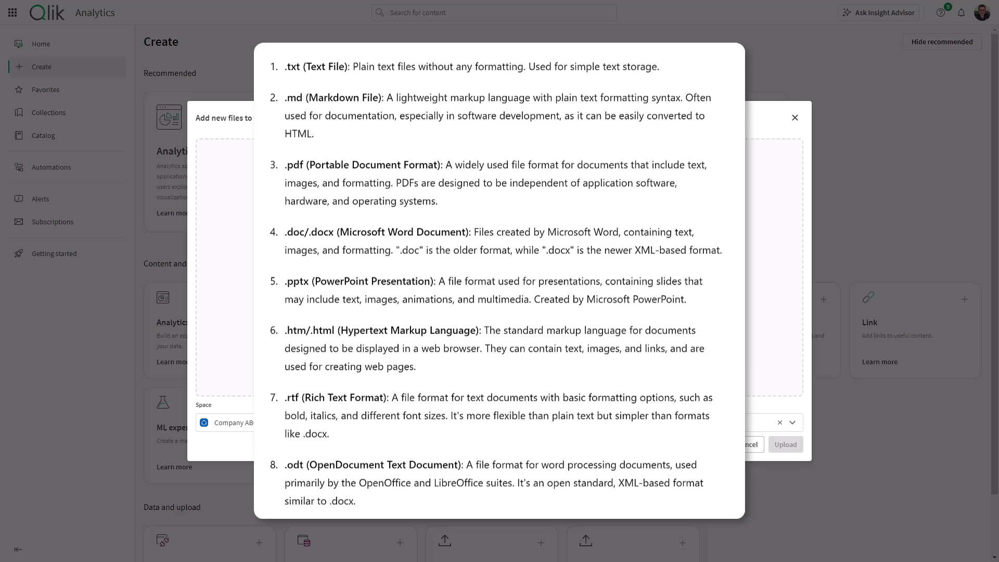
Step: Select all three HVAC submittal PDFs from the computer and upload them into HVAC KB
click(504, 298)
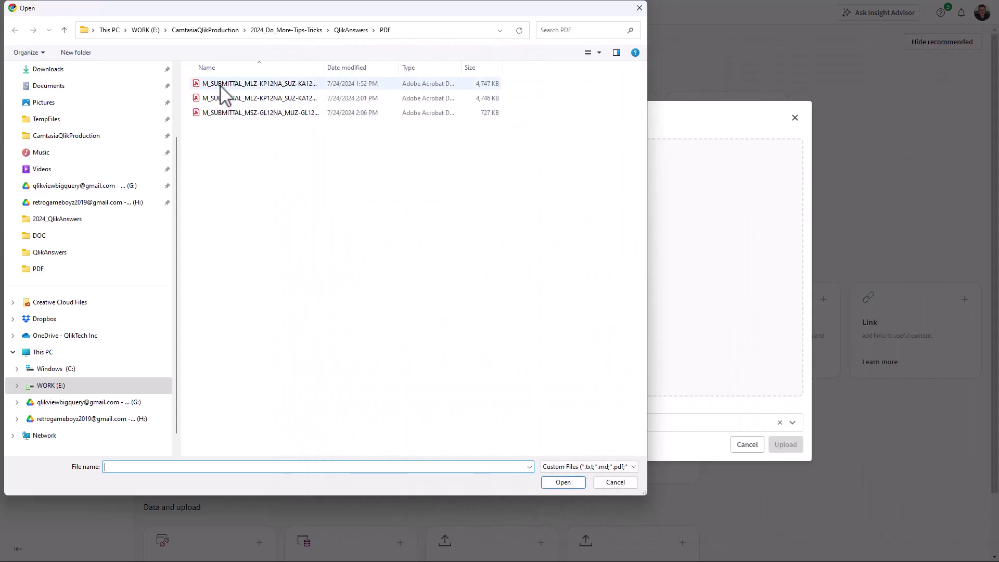
click(224, 84)
key(ctrl+a)
click(563, 481)
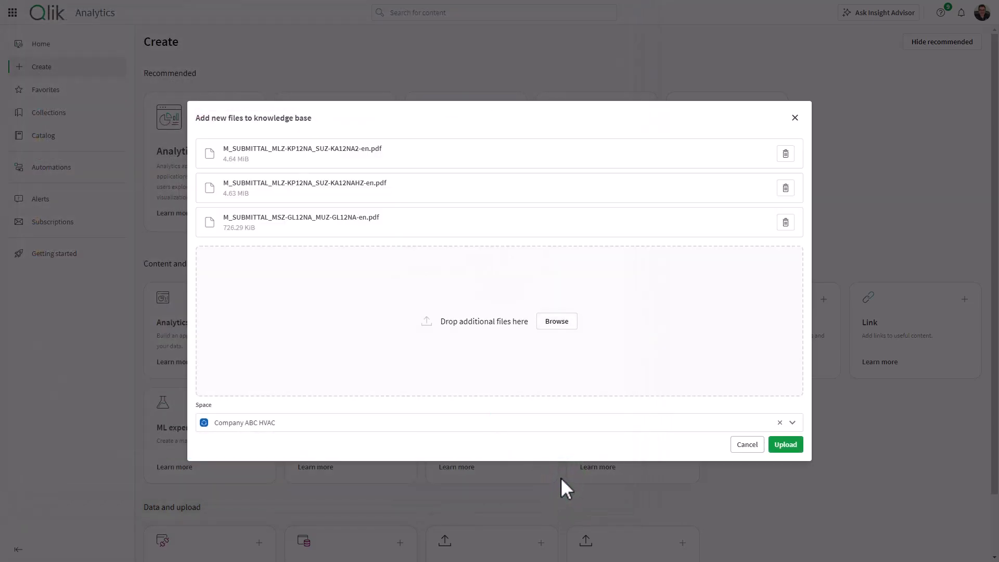
click(799, 449)
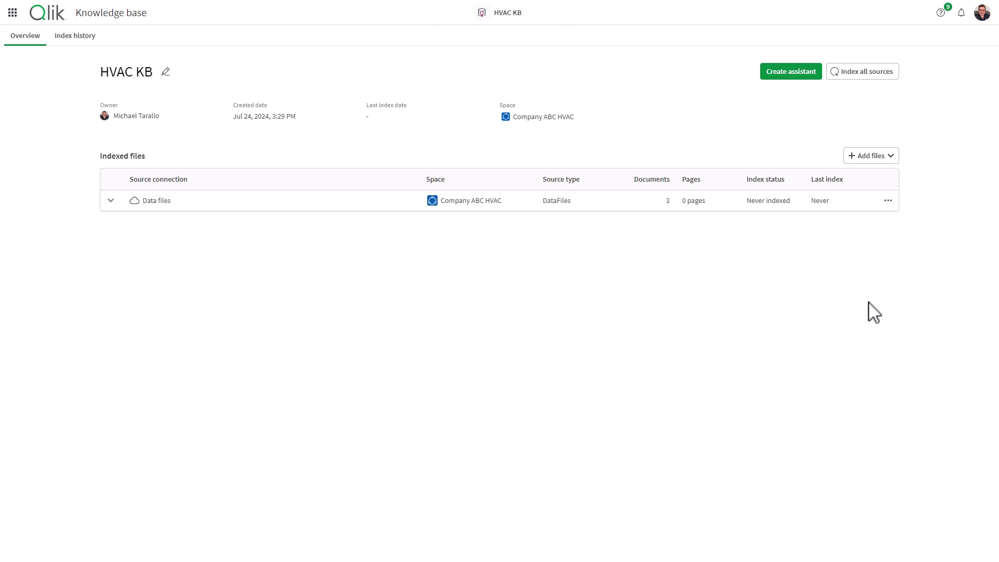
Step: Index HVAC KB, list the three PDFs under Data files, and review the indexing history
click(870, 73)
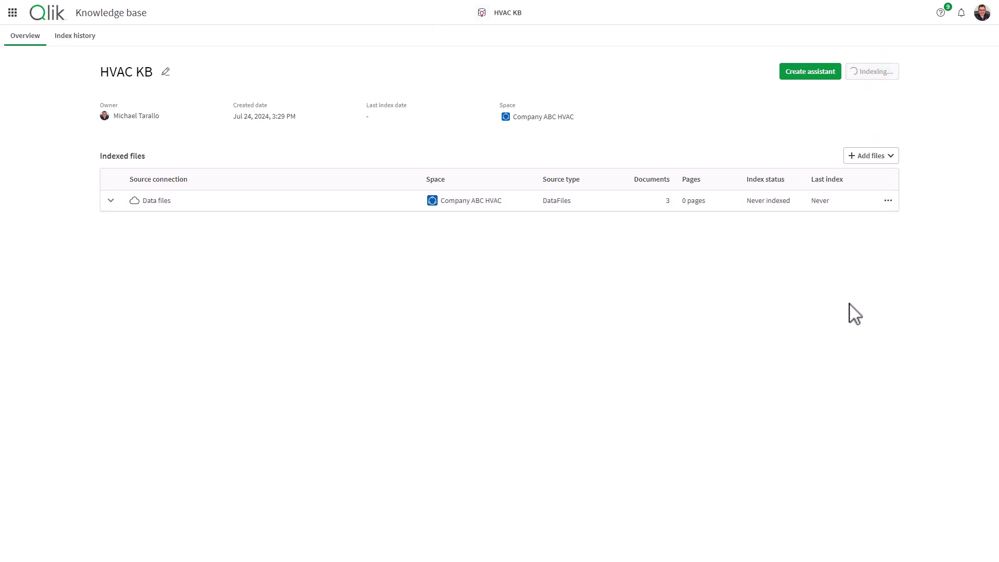
click(110, 201)
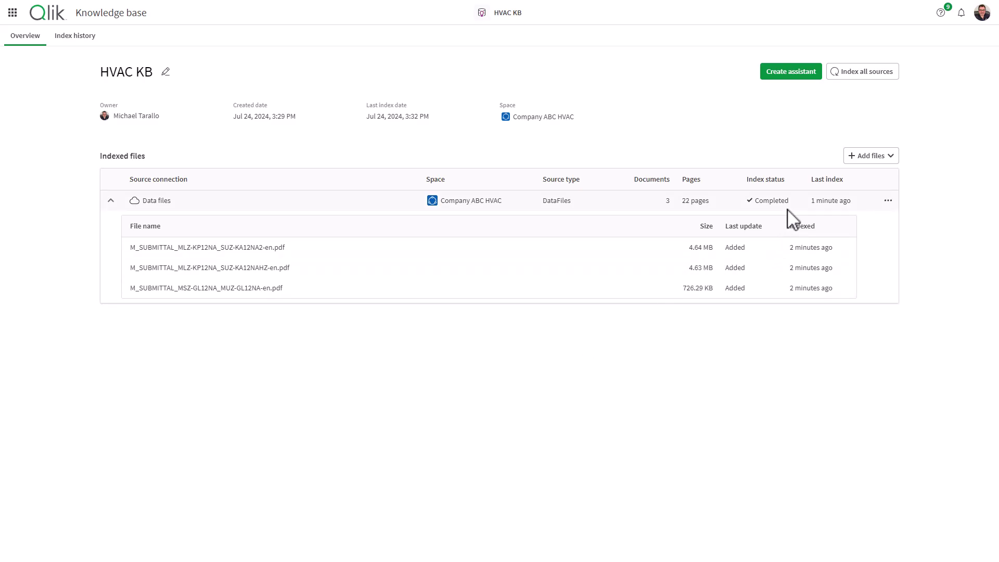
click(76, 39)
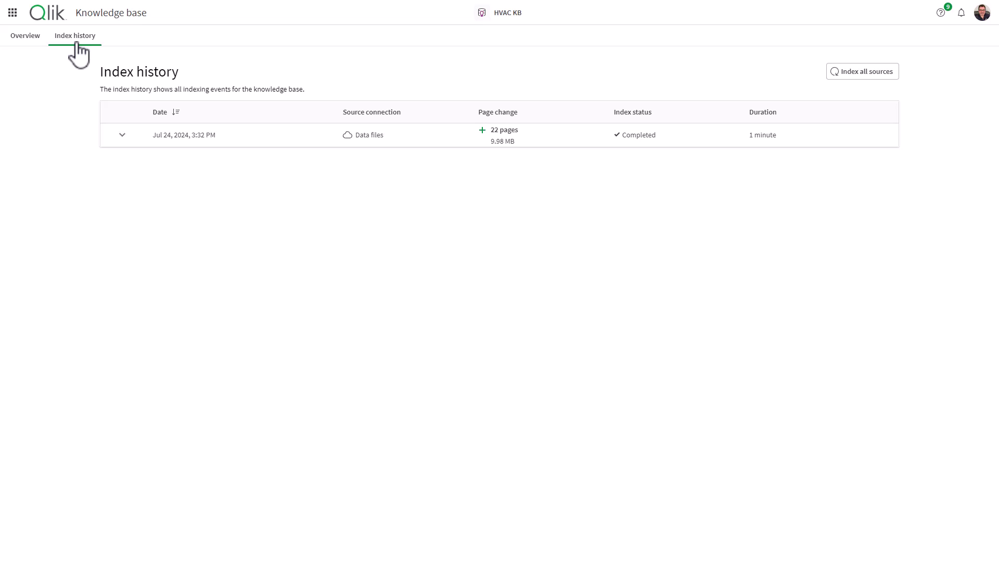
click(29, 38)
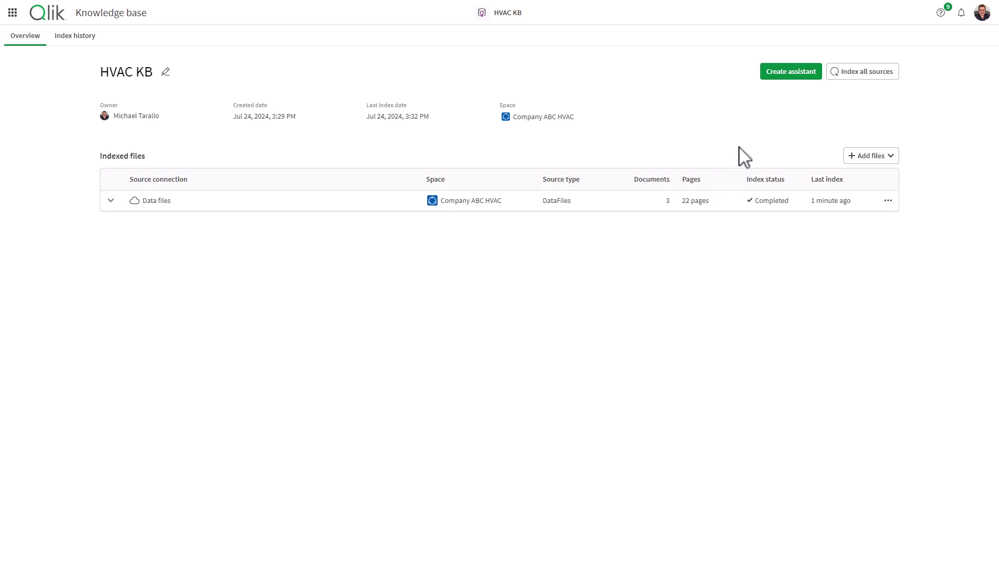
Step: Create an assistant named 'HVAC Assistant', with its spelling corrected, in the Company ABC HVAC space
click(780, 78)
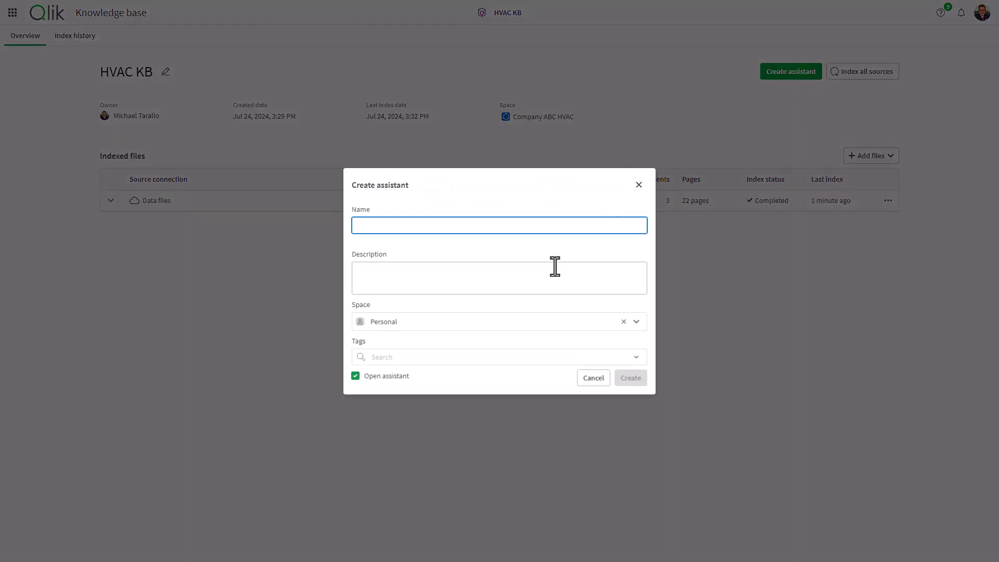
text(H)
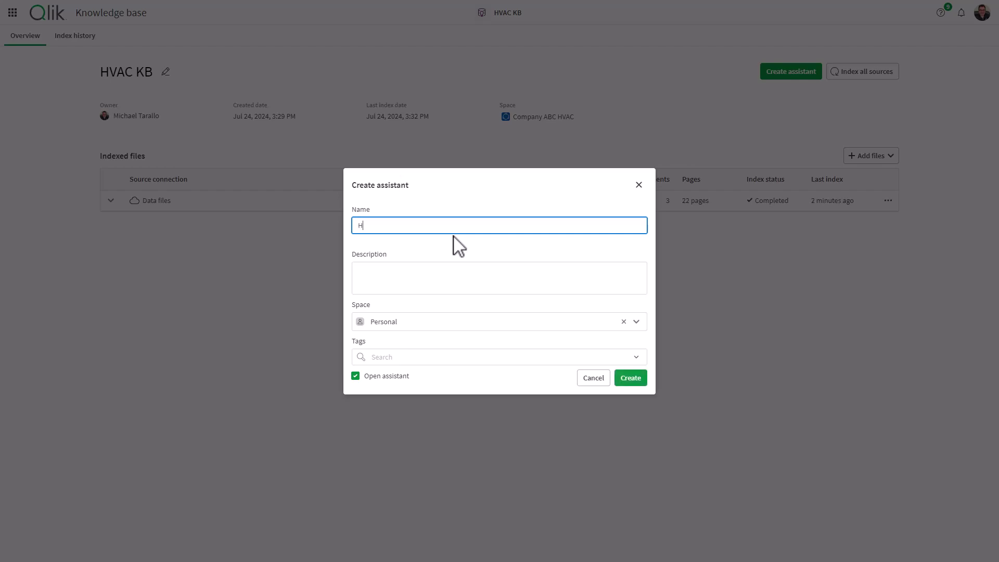
text(VAC Assitant)
right_click(392, 226)
click(408, 240)
click(636, 322)
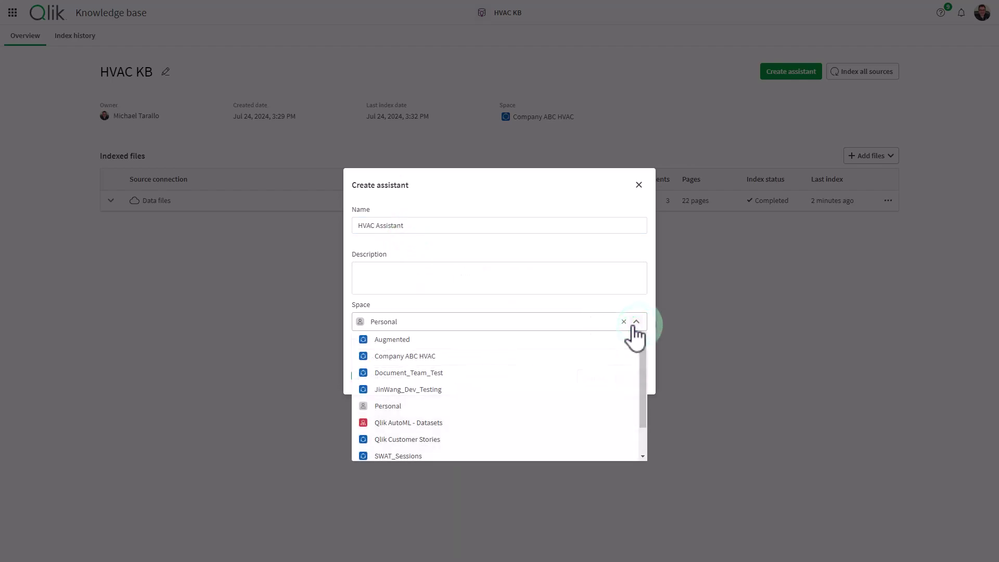
click(478, 356)
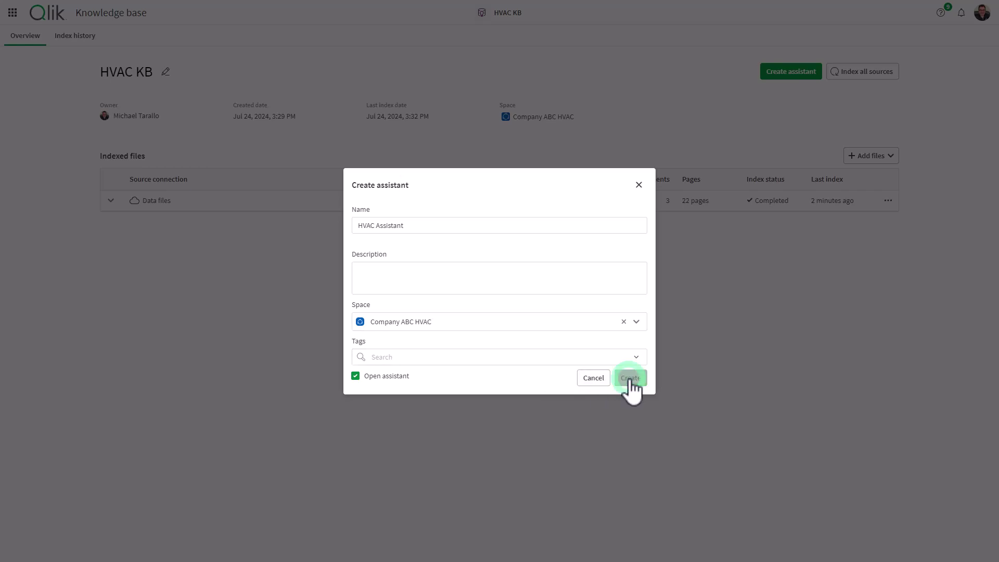
click(629, 380)
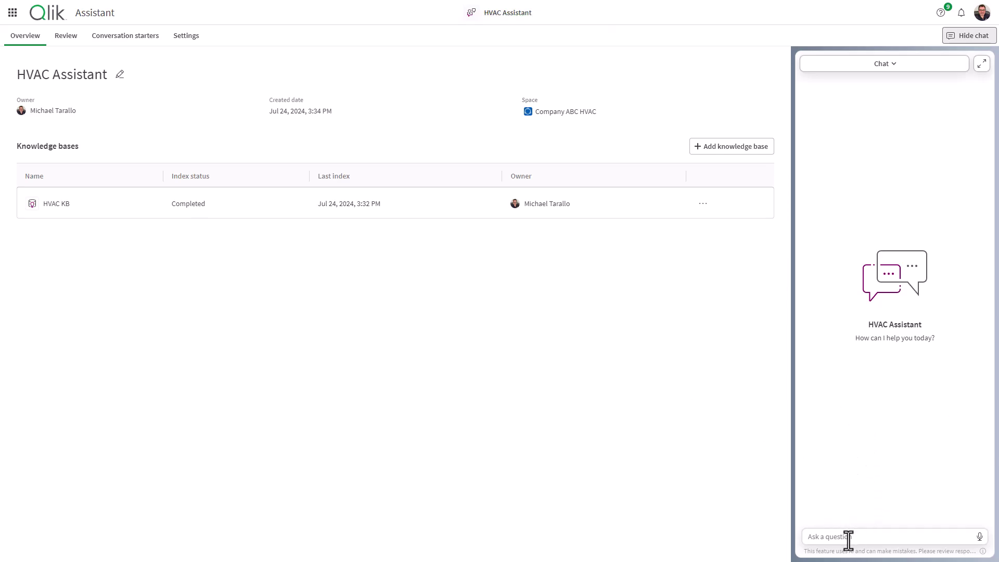
Step: Expand the chat to full page and ask 'what does this knowledgebase tell me'
click(981, 64)
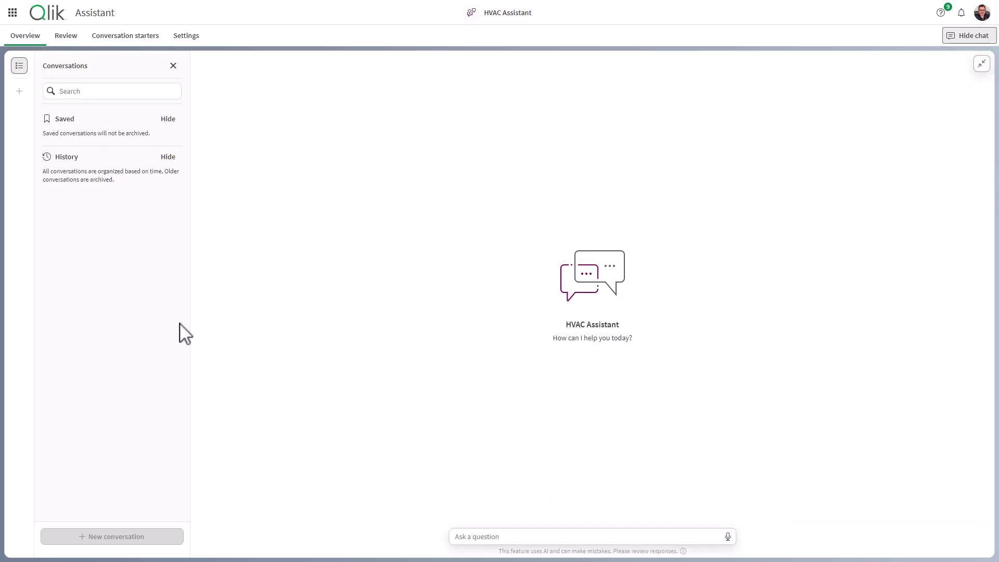
click(503, 541)
text(what)
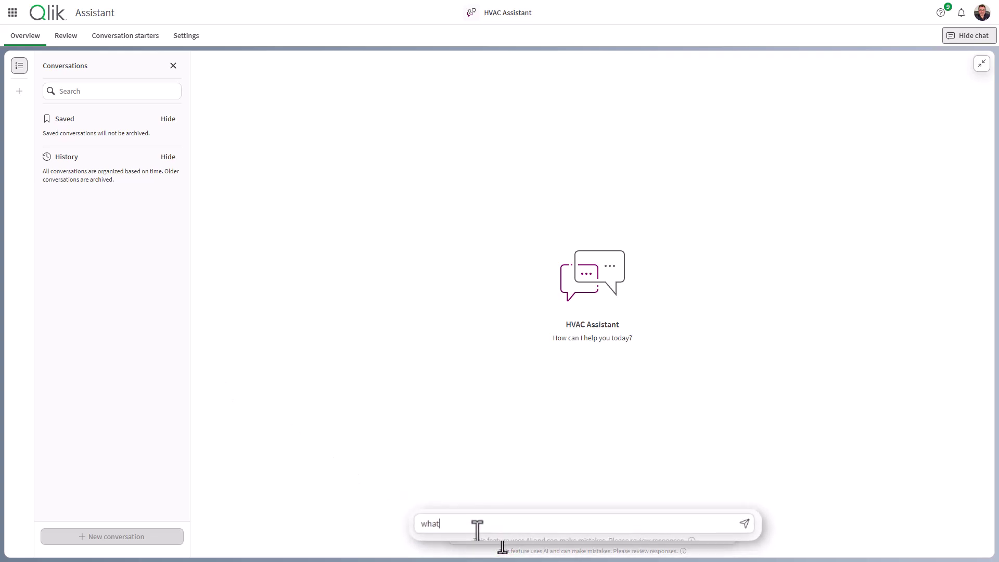
text( does this k)
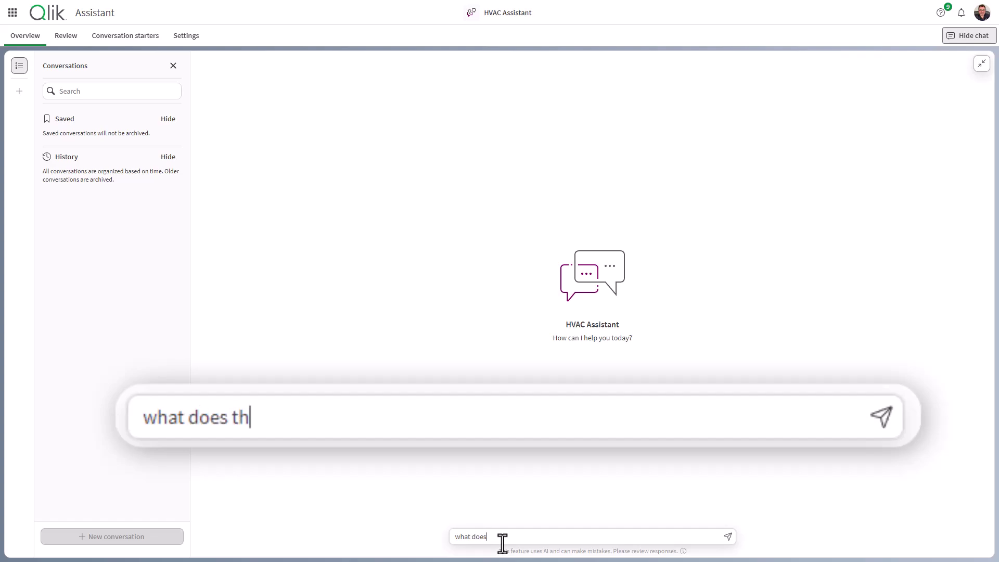
text(nowl)
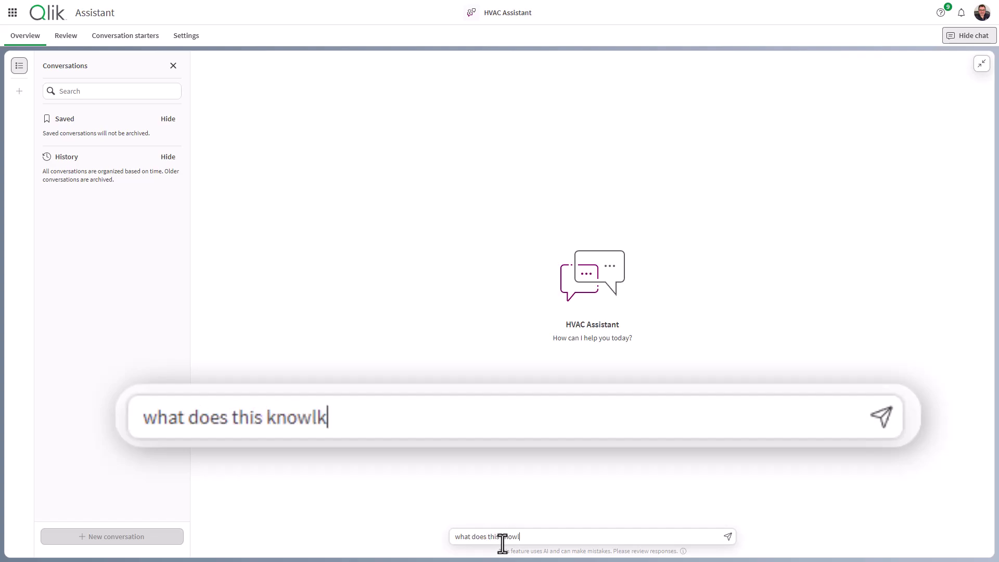
text(edgebase )
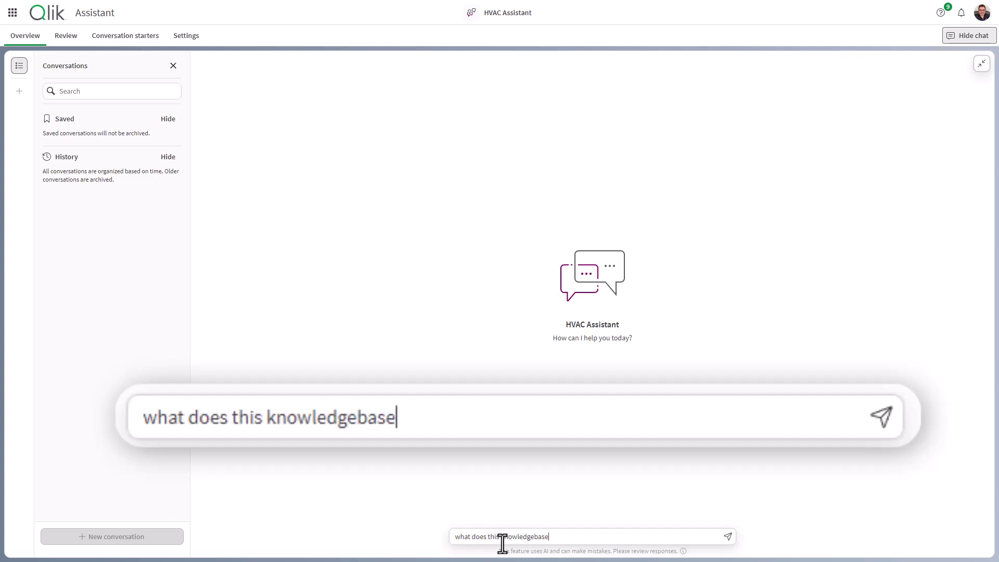
text(tell me)
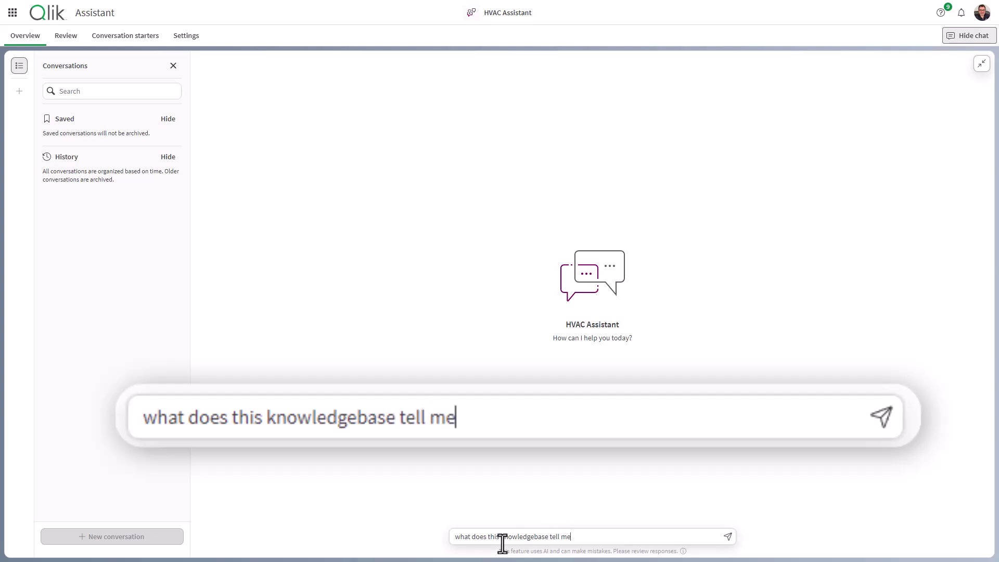
key(Return)
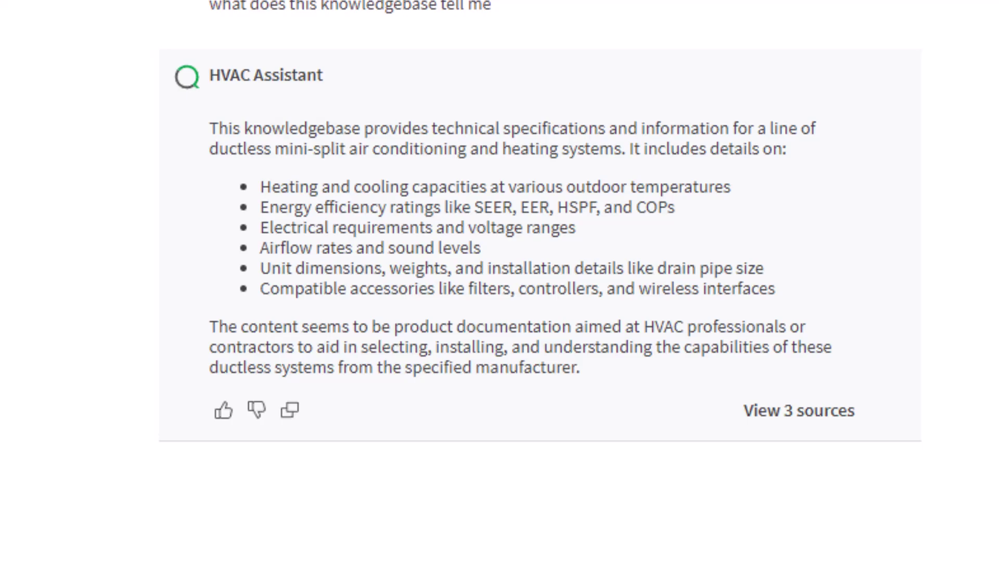
Step: Show the answer's 3 sources and open the MSZ-GL12NA submittal PDF to scroll through it
click(778, 417)
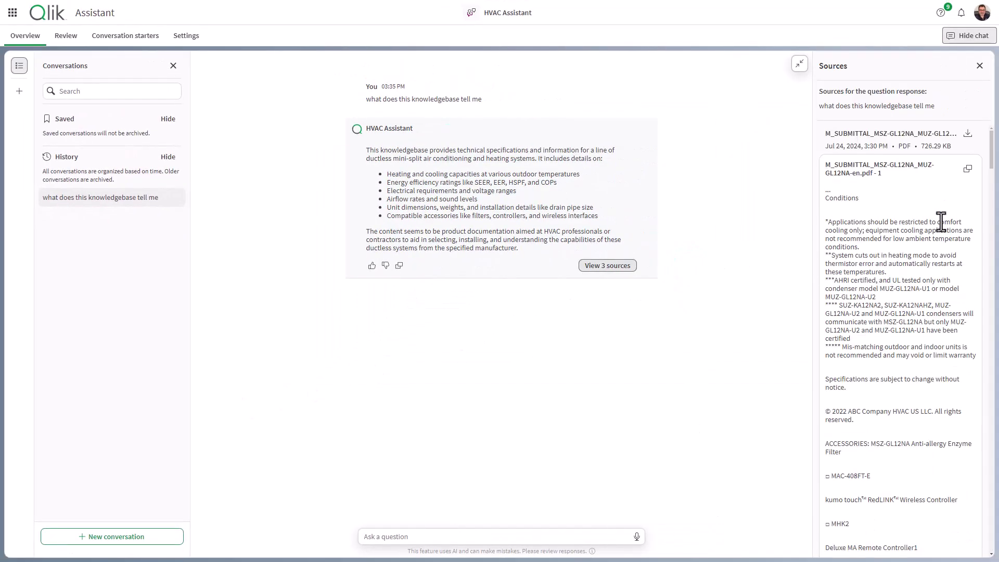
click(968, 134)
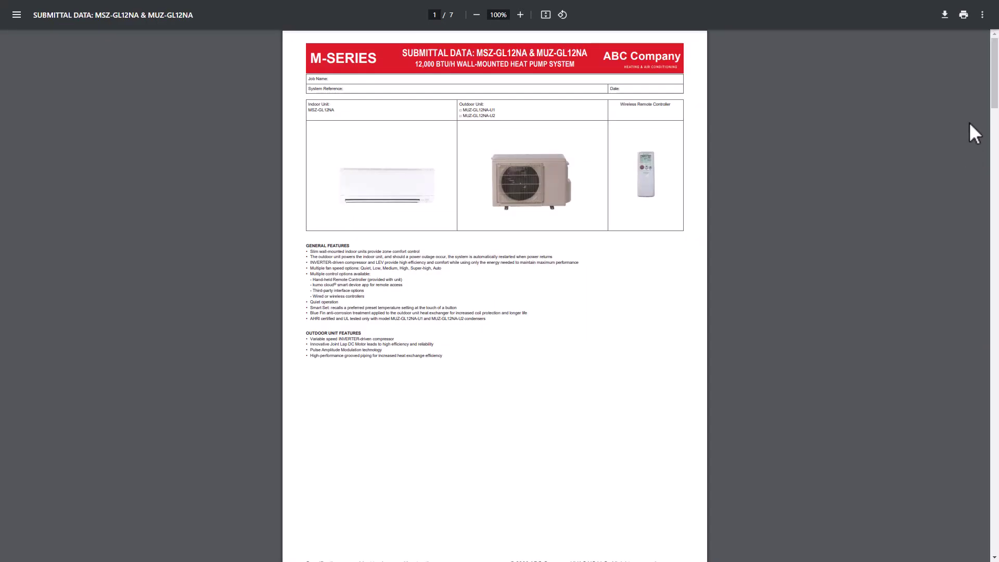
drag(994, 99, 995, 42)
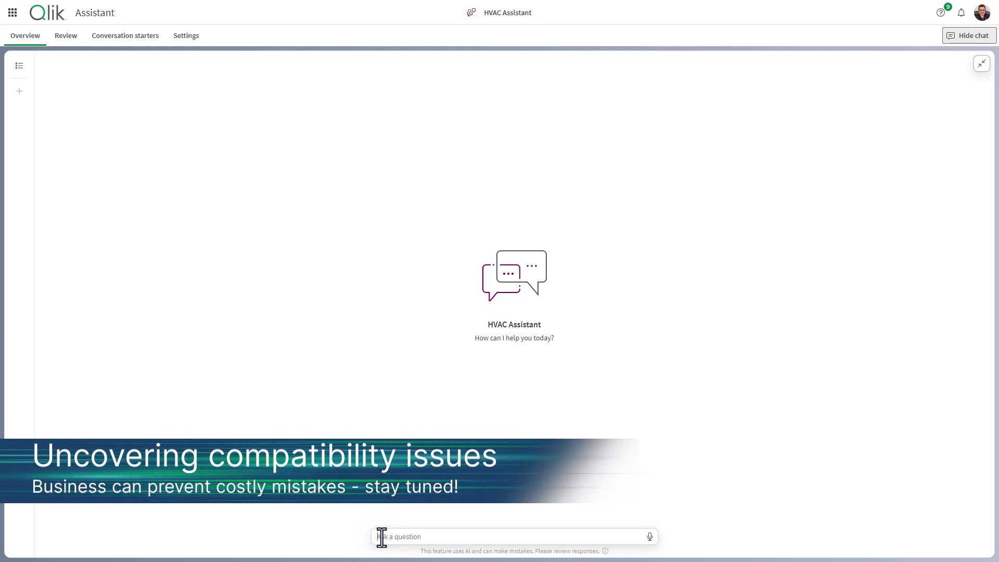
Step: Send the pasted question 'what are some of the compatibility issues a contractor should be aware of'
text(what are some of the compatibility issues a contractor should be aware of)
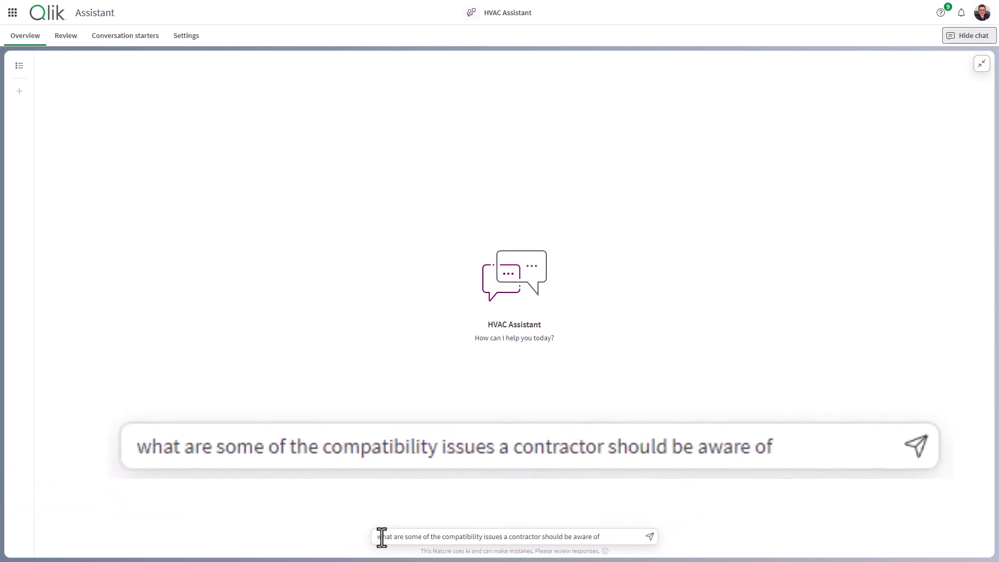
key(Return)
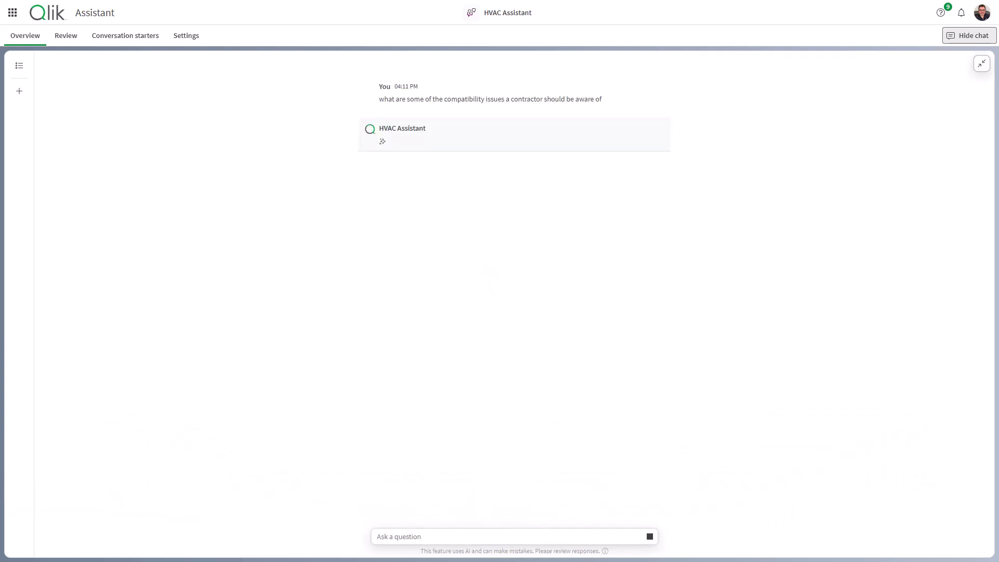